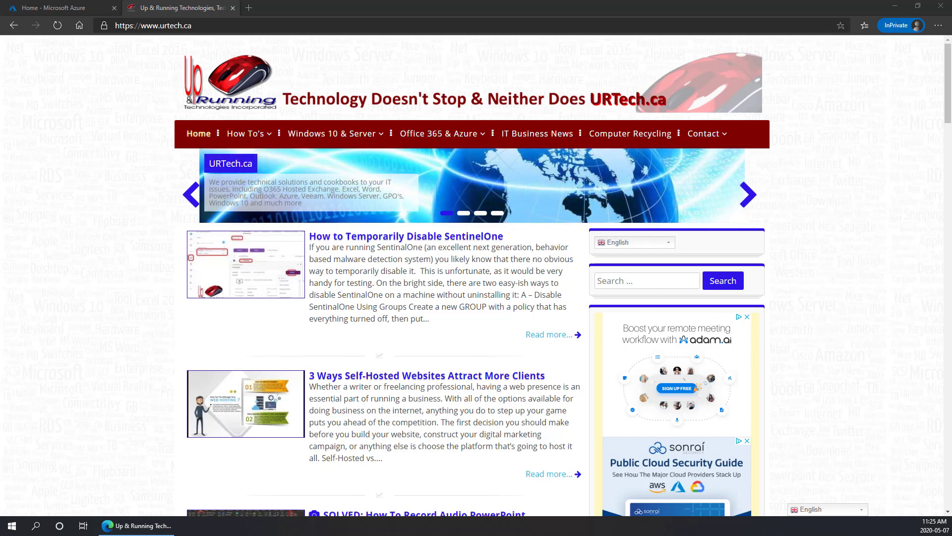
- Launch Windows PowerShell (Admin) from the Start menu and maximize its window
right_click(14, 527)
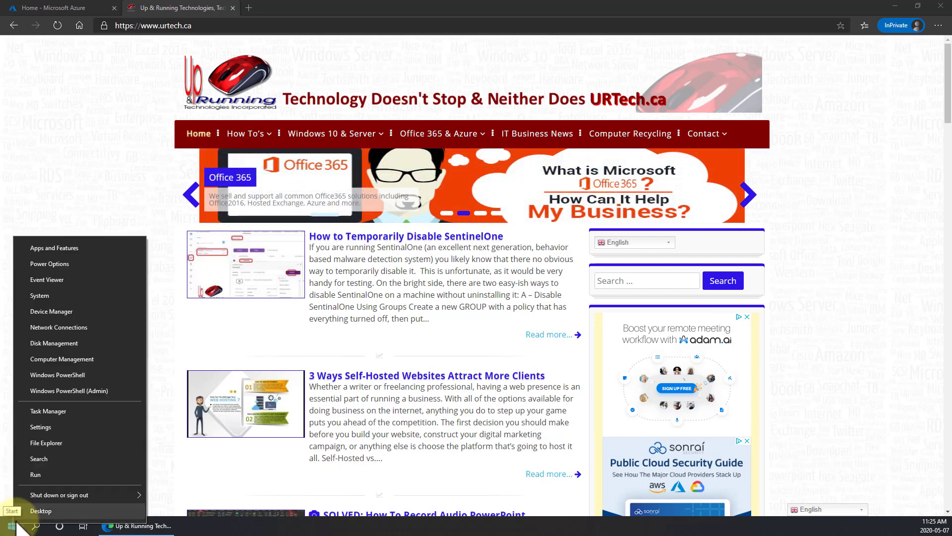
left_click(93, 392)
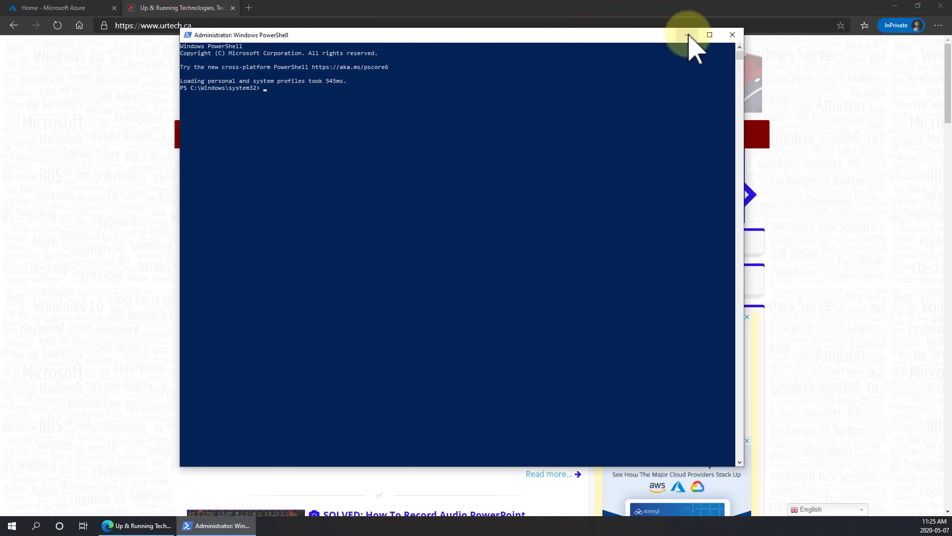
left_click(710, 36)
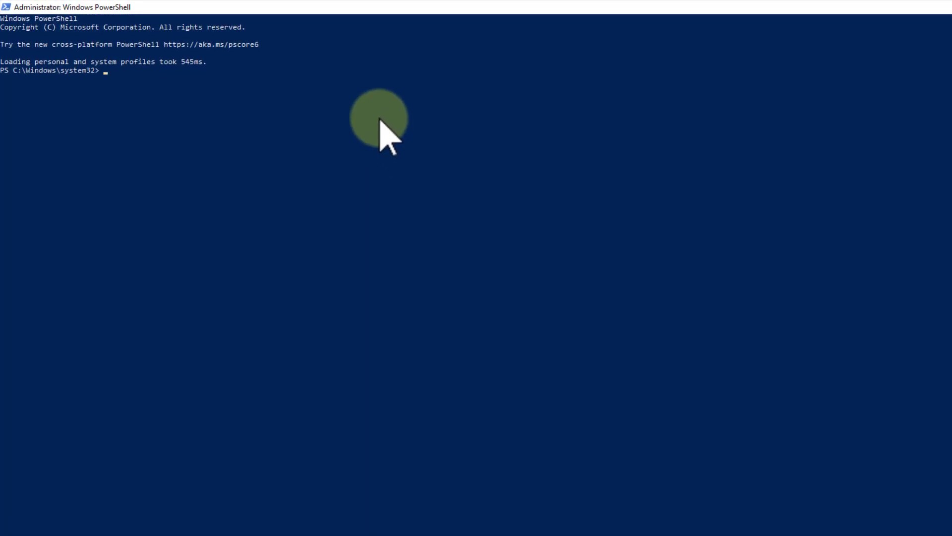
type("$PSVersionTable.PSVersion")
- Run $PSVersionTable.PSVersion to show PowerShell 5.1 build 18362
key("Return")
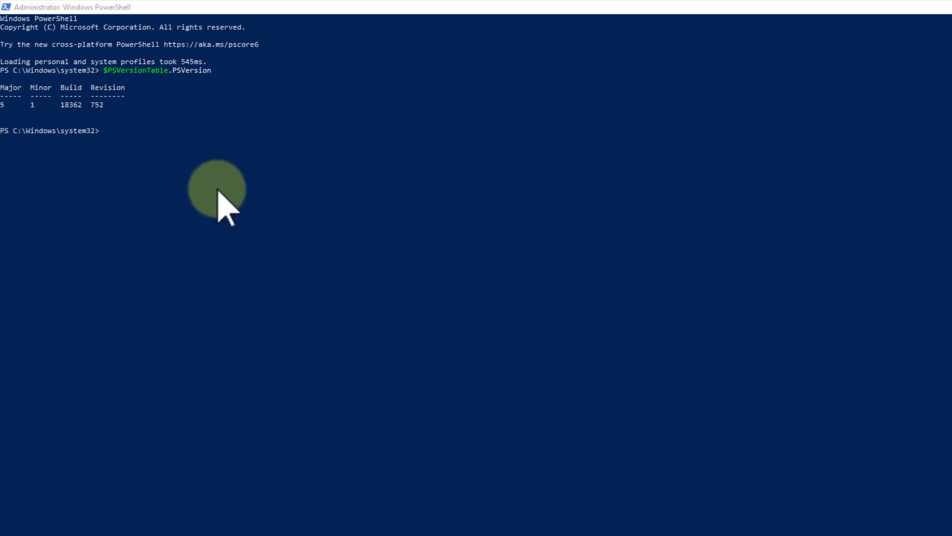
- Run the pasted Invoke-WebRequest AzureCLI.msi and msiexec quiet-install command
left_click(204, 150)
type("Invoke-WebRequest -Uri https://aka.ms/installazurecliwindows -OutFile .\\AzureCLI.msi; Start-Process msiexec.exe -Wait -ArgumentList '/I AzureCLI.msi /quiet'; rm .\\AzureCLI.msi")
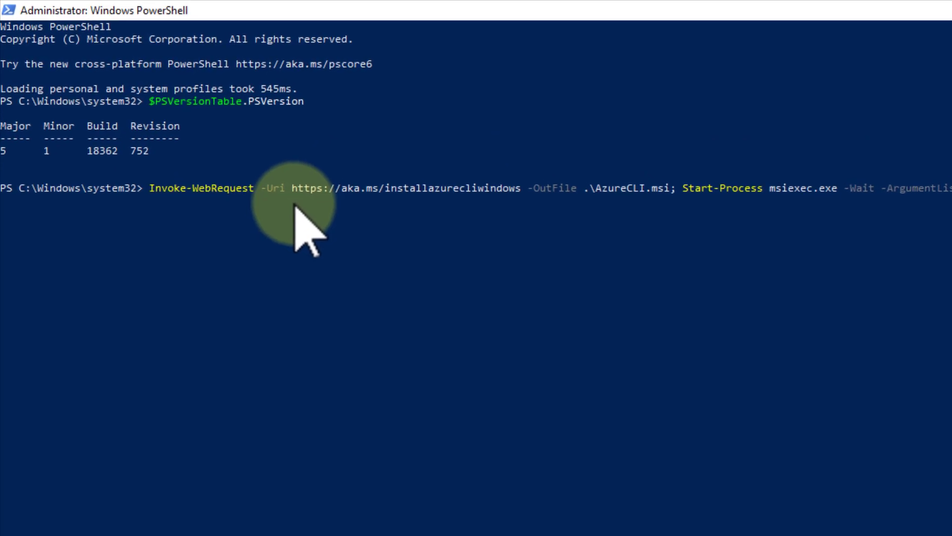
key("Return")
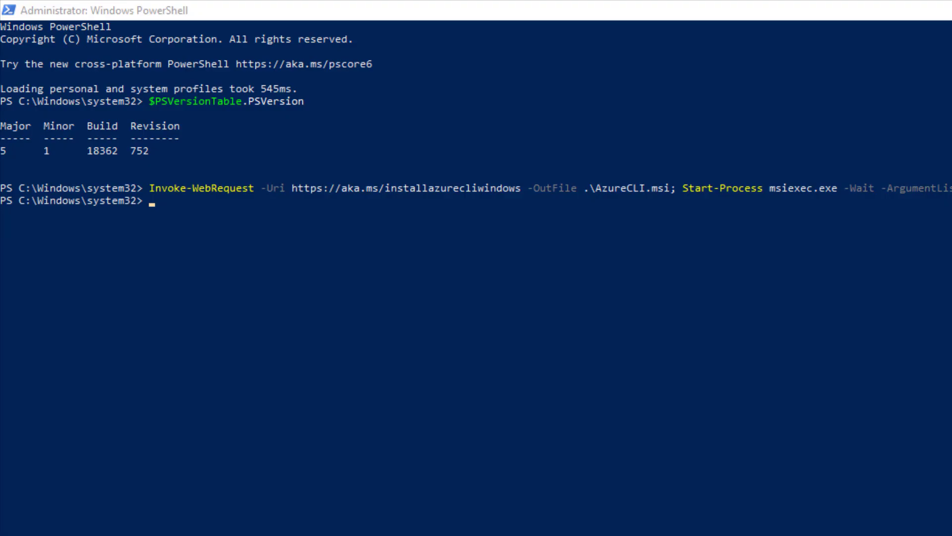
- Run az login and begin signing in on the browser page that opens
left_click(572, 290)
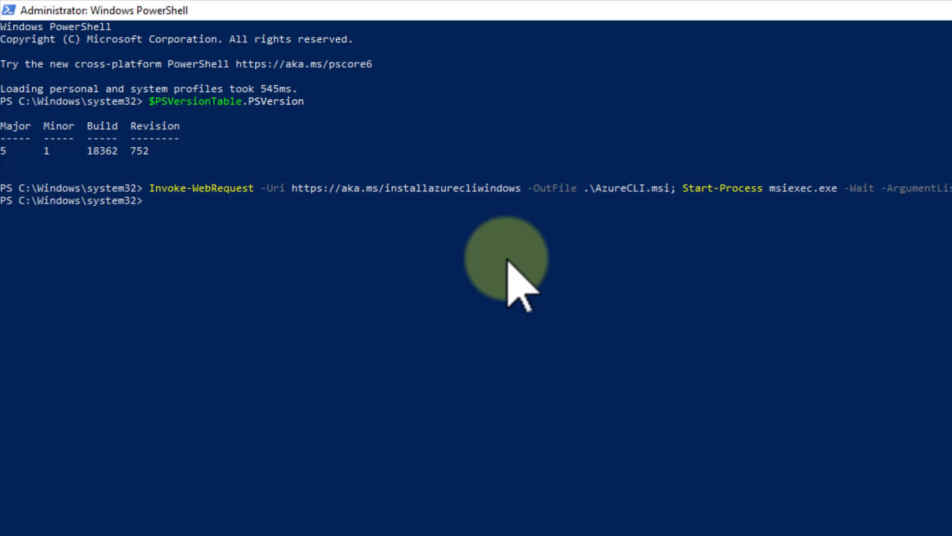
type("az login")
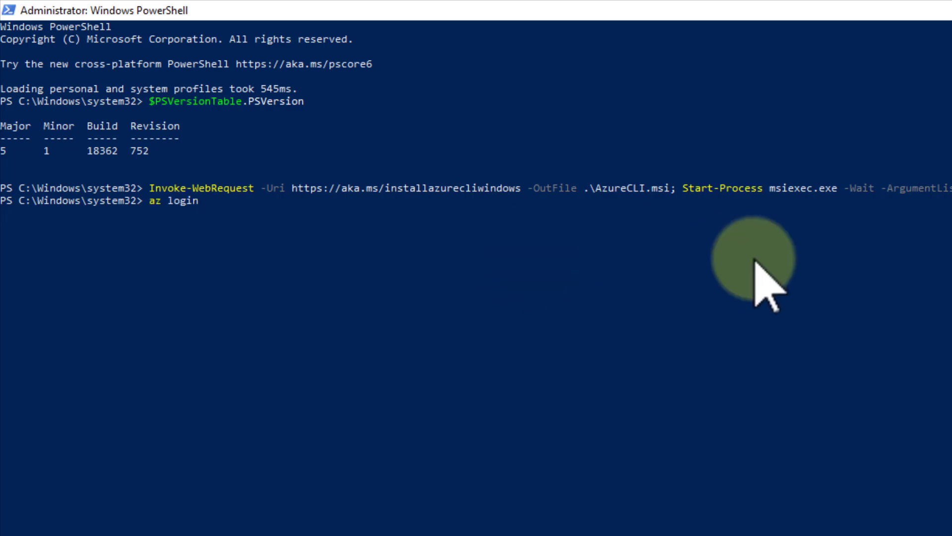
key("Return")
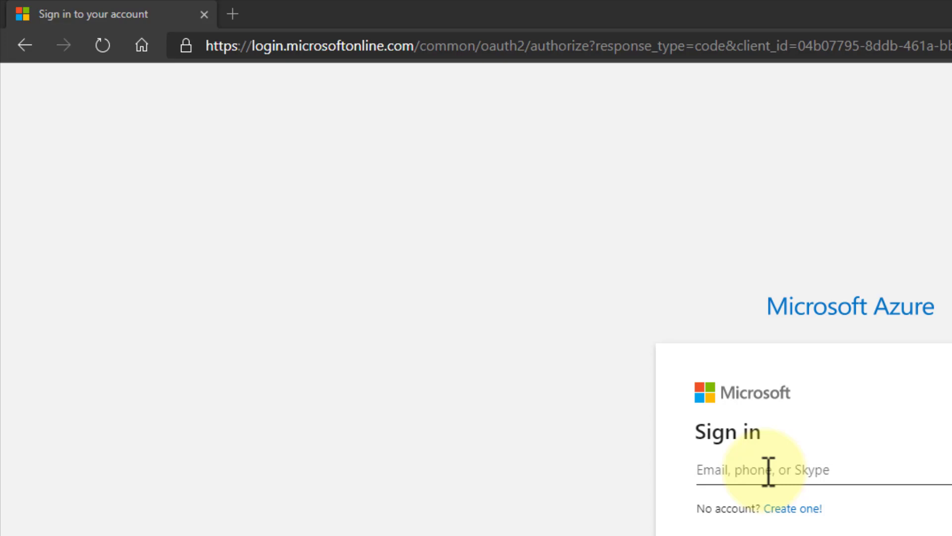
left_click(769, 470)
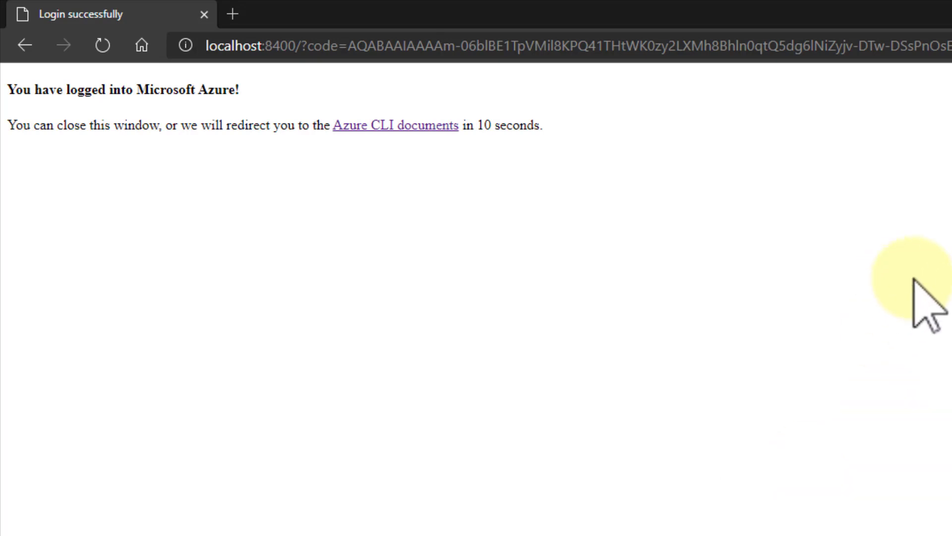
- Minimize the Edge login page to reveal PowerShell listing the signed-in subscription
left_click(828, 4)
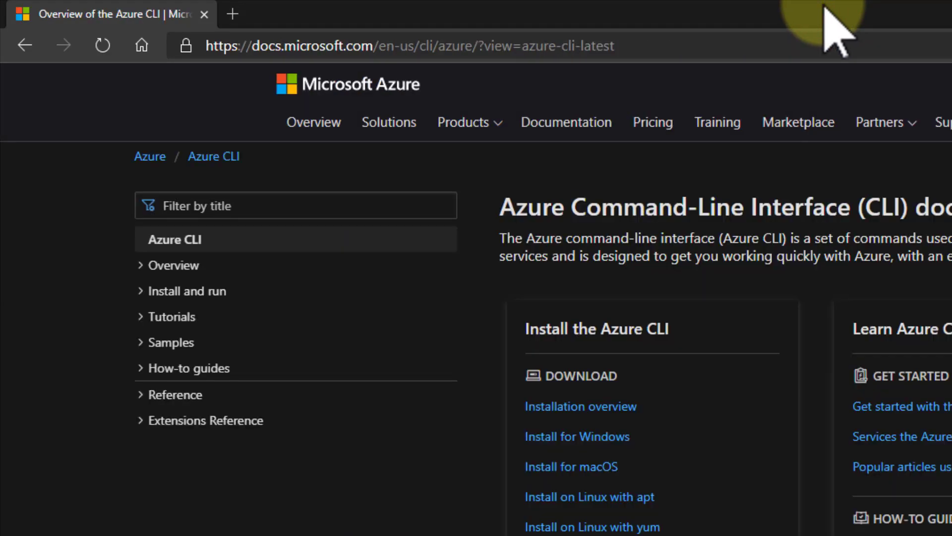
left_click(837, 15)
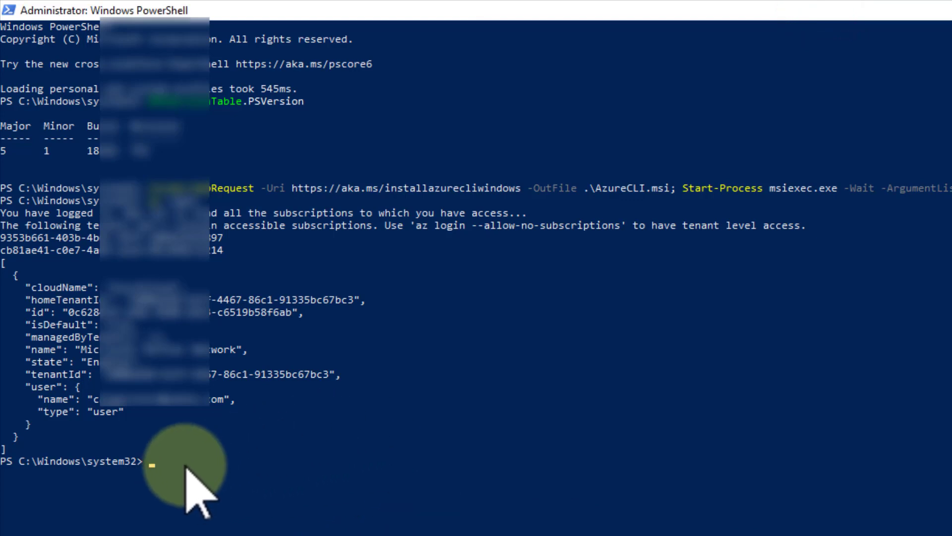
- Run az vm list-skus -l westus2 --out table after adjusting the region name
type("az vm list-skus -l westus2 --out table")
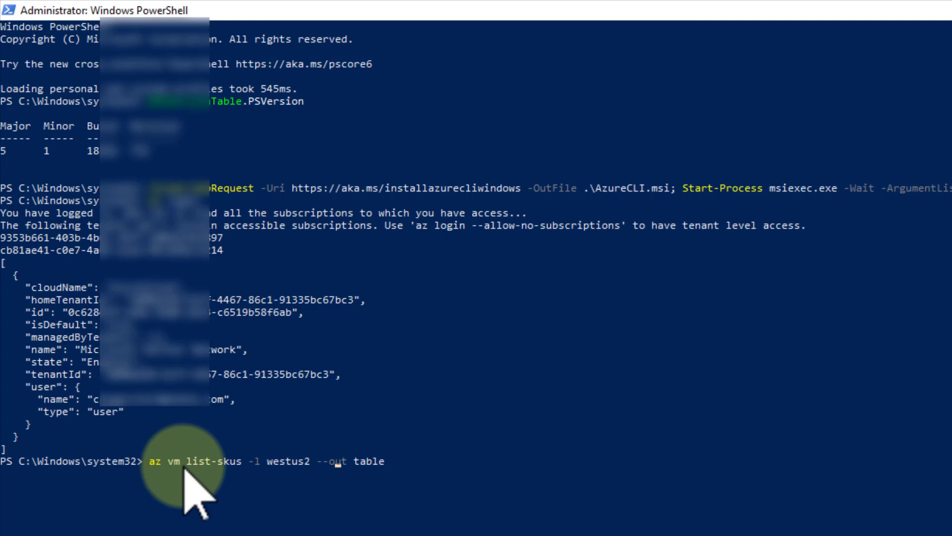
key("Left")
key("Left")
key("Left")
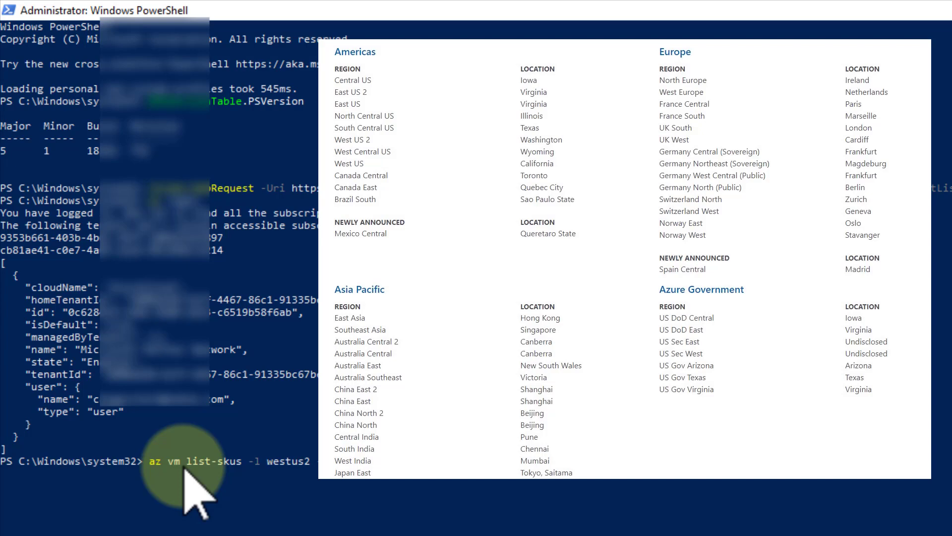
key("Return")
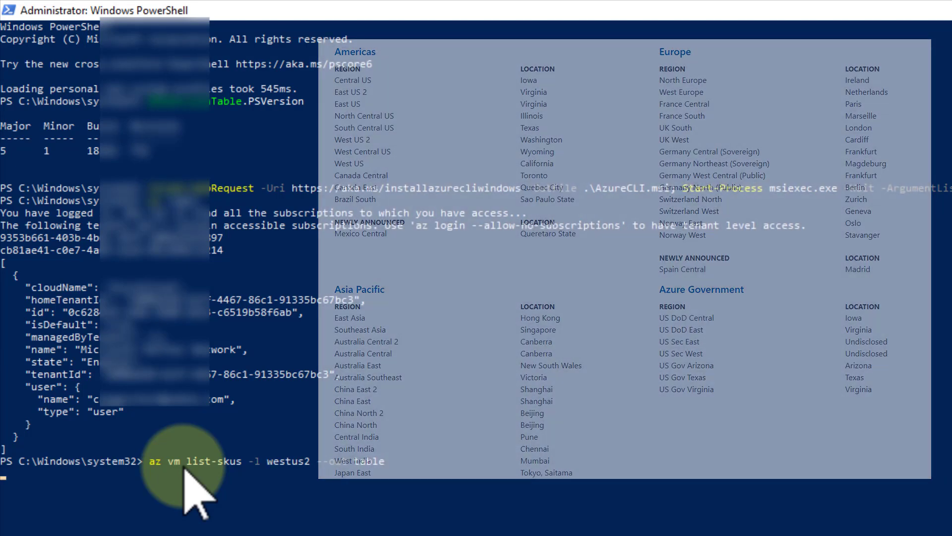
type("--out table")
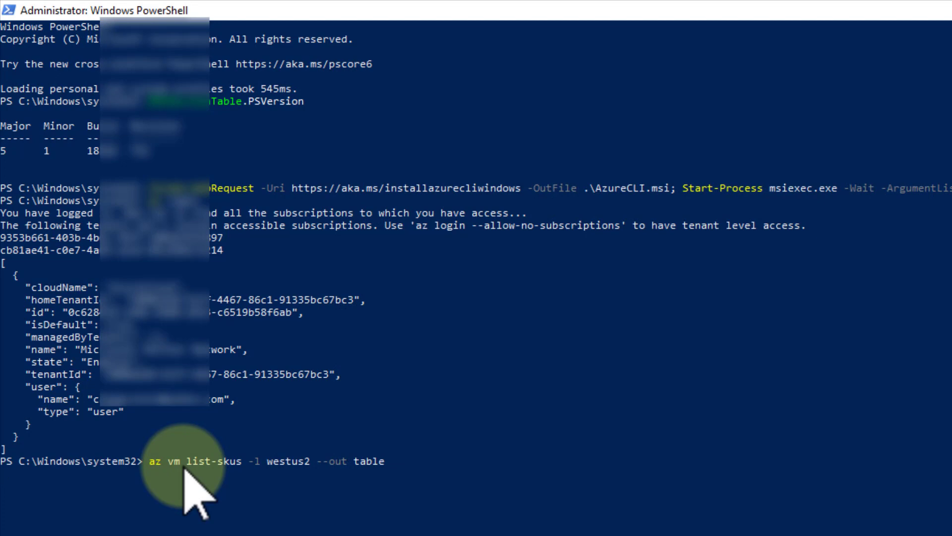
scroll(574, 496, "up", 5)
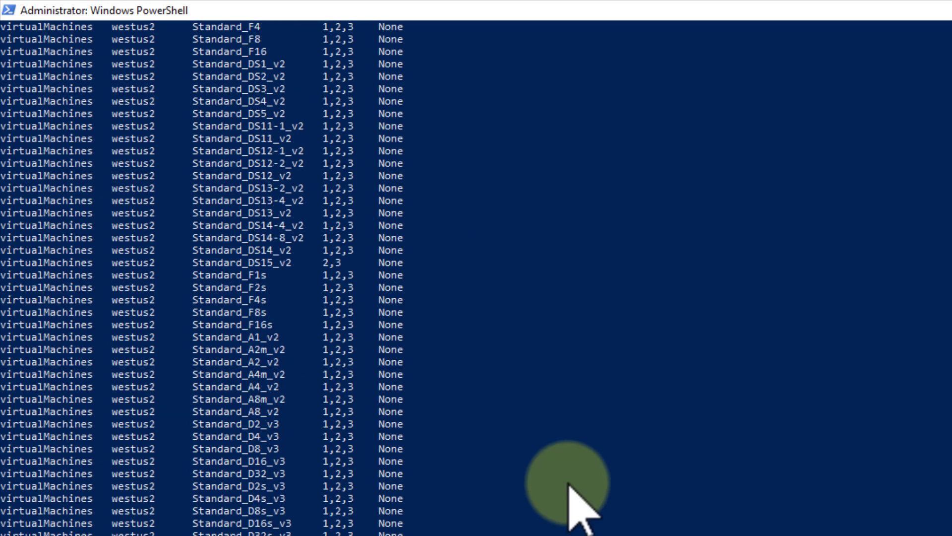
scroll(573, 495, "up", 5)
scroll(572, 495, "up", 5)
scroll(572, 495, "up", 5)
scroll(584, 505, "up", 5)
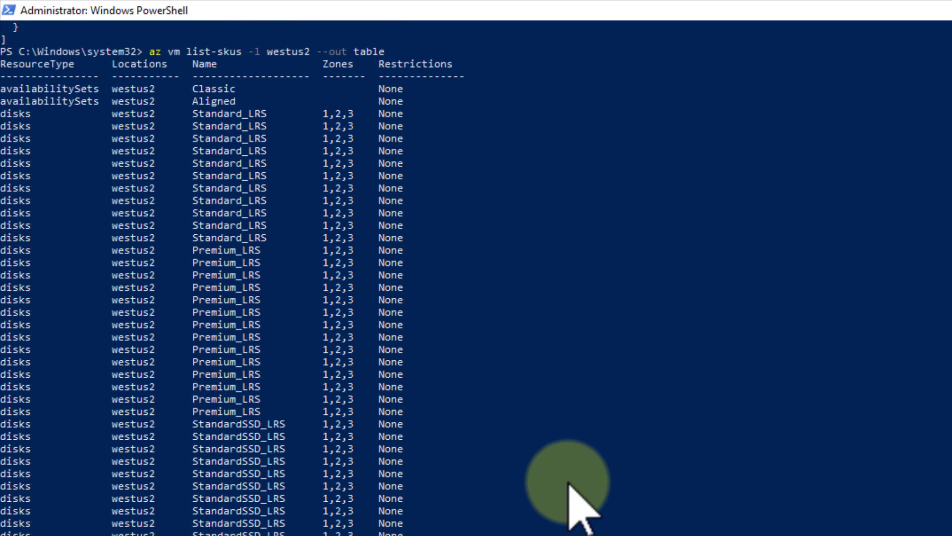